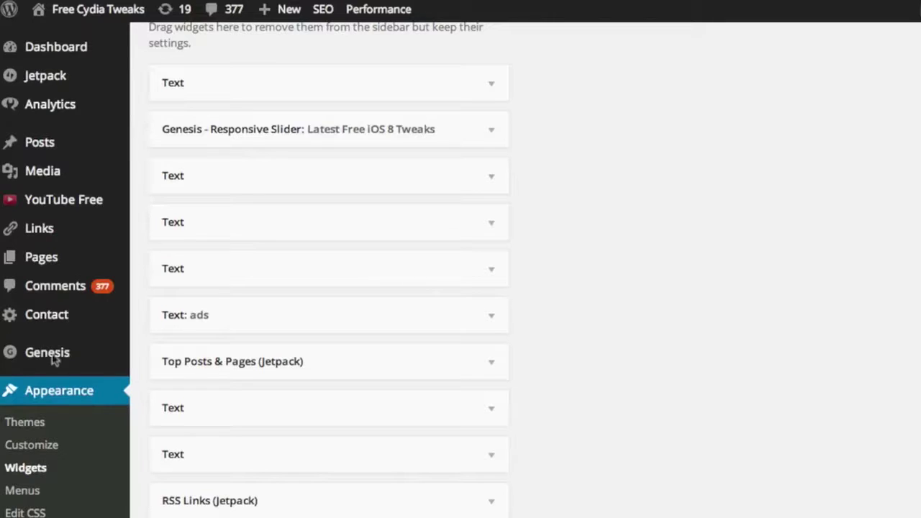
- Bring up the Genesis flyout submenu in the admin sidebar from the Widgets screen
{"action": "mouse_move", "coordinate": [61, 360]}
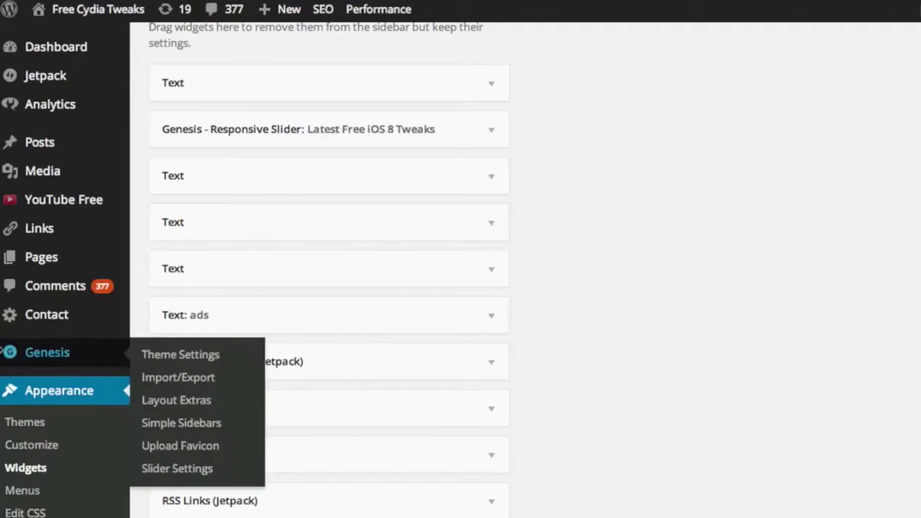
- Open Genesis Theme Settings and scroll through Color Style, Custom Feeds and Default Layout
{"action": "left_click", "coordinate": [183, 357]}
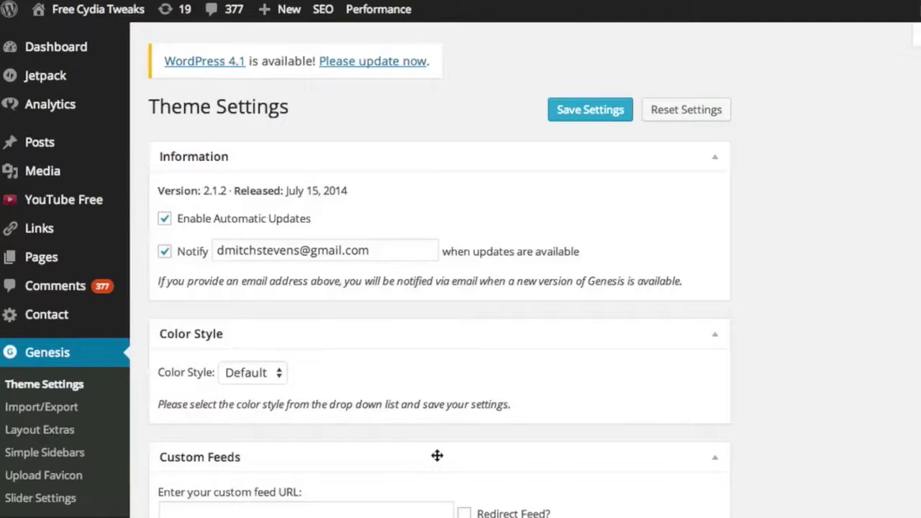
{"action": "scroll", "coordinate": [436, 457], "scroll_direction": "down", "scroll_amount": 4}
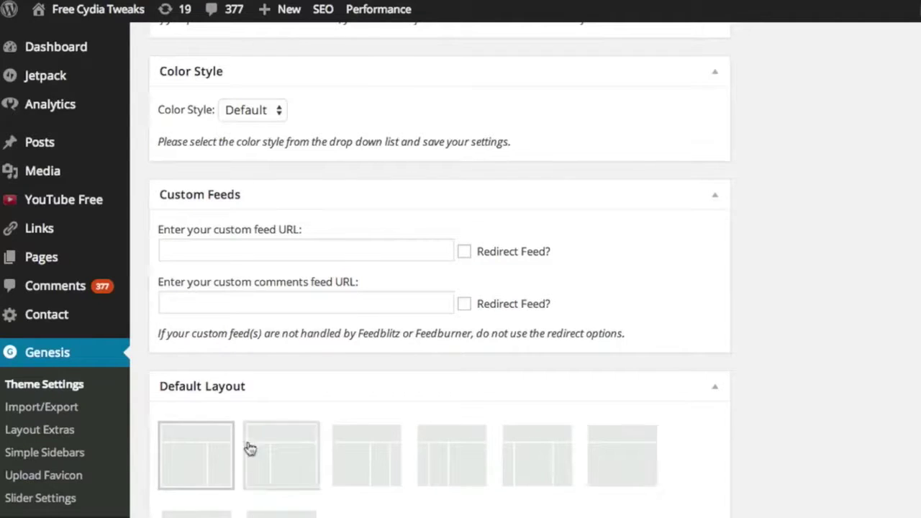
- Go to the Genesis Import/Export page for uploading or downloading settings files
{"action": "left_click", "coordinate": [28, 408]}
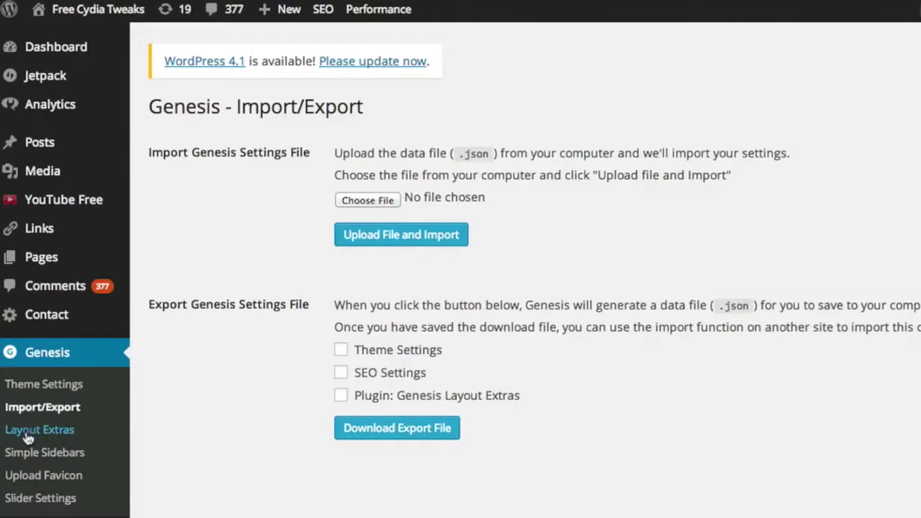
- Open Genesis Layout Extras, review the Additional Layouts, then move on to Simple Sidebars
{"action": "left_click", "coordinate": [27, 432]}
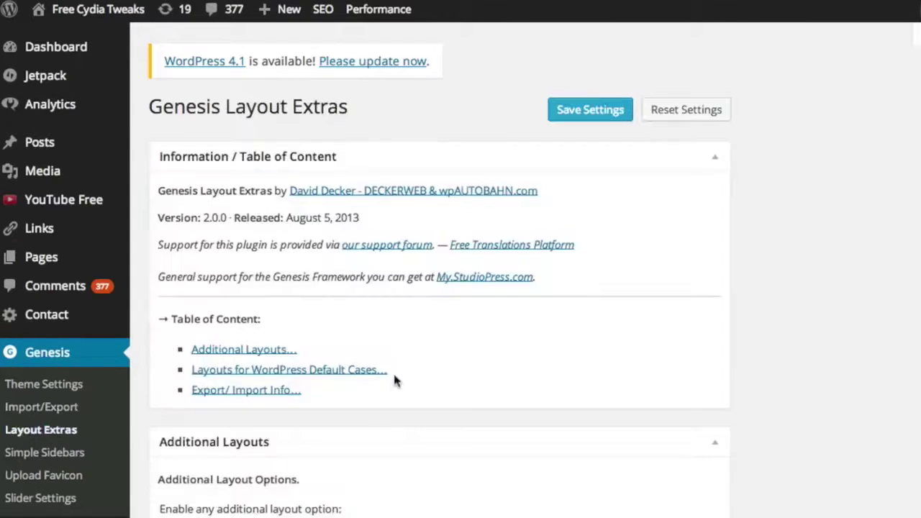
{"action": "scroll", "coordinate": [458, 436], "scroll_direction": "down", "scroll_amount": 3}
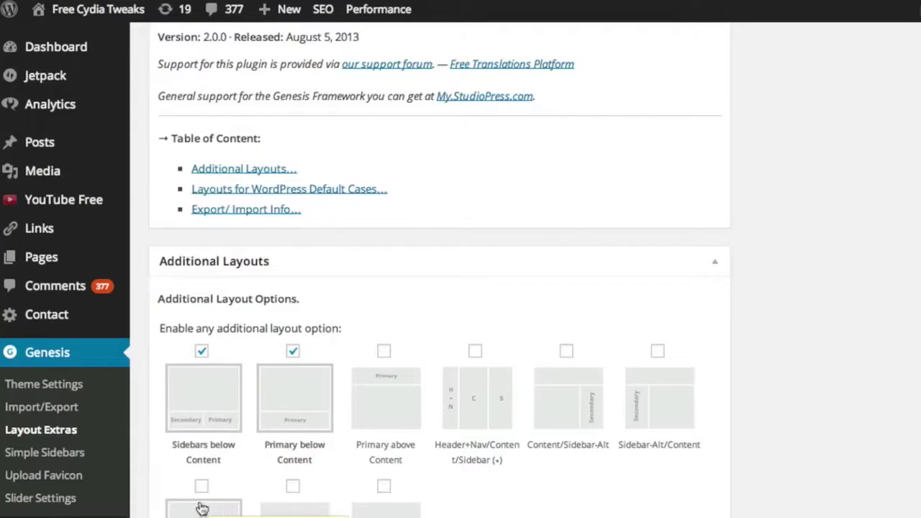
{"action": "left_click", "coordinate": [34, 458]}
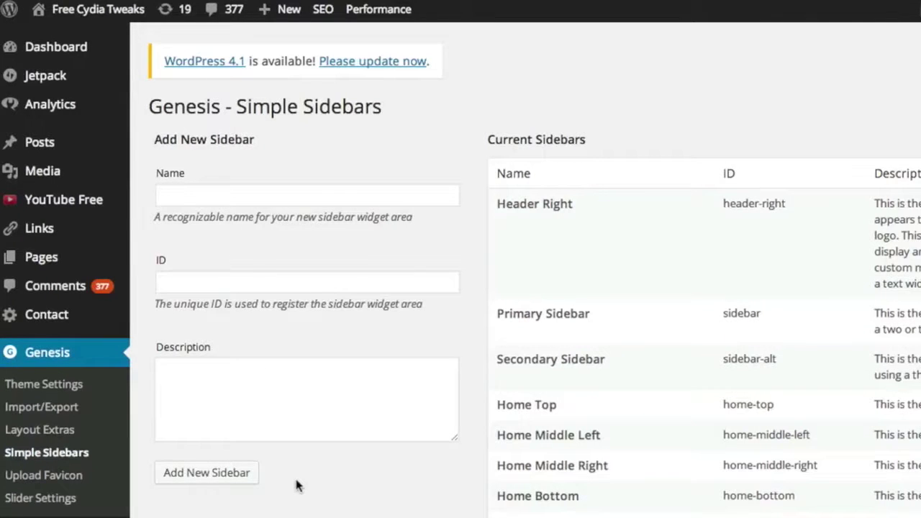
- Go to the Genesis Upload Favicon page showing the current favicon
{"action": "left_click", "coordinate": [34, 477]}
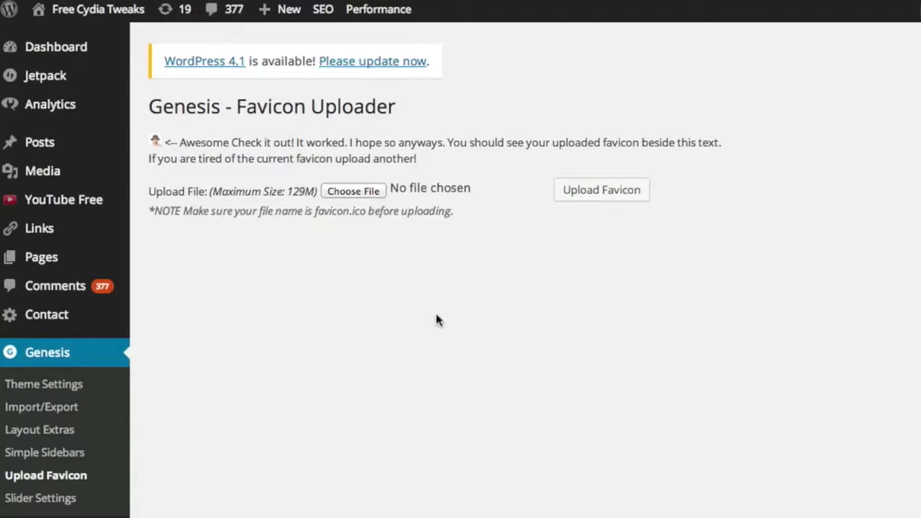
- Go to the Genesis Responsive Slider settings page
{"action": "left_click", "coordinate": [34, 502]}
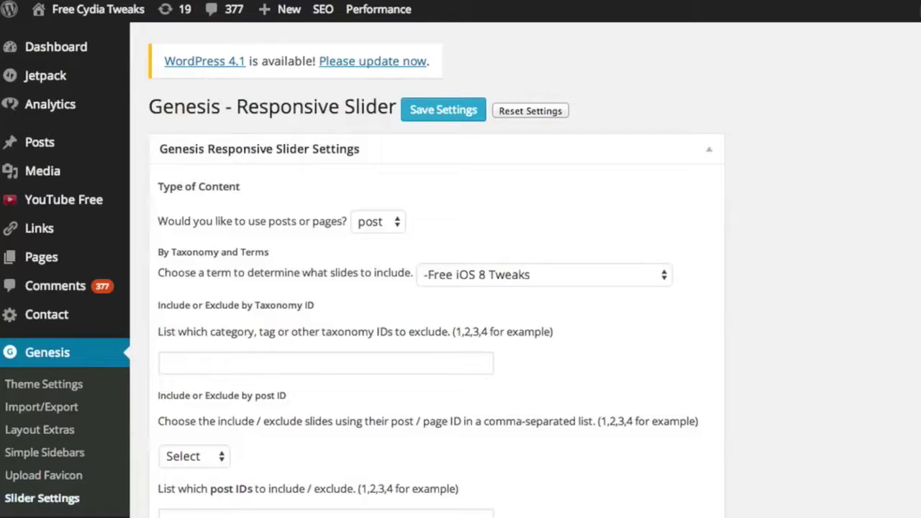
- Review the slider settings, leaving slides as posts from the 'Free iOS 8 Tweaks' term
{"action": "scroll", "coordinate": [435, 269], "scroll_direction": "down", "scroll_amount": 2}
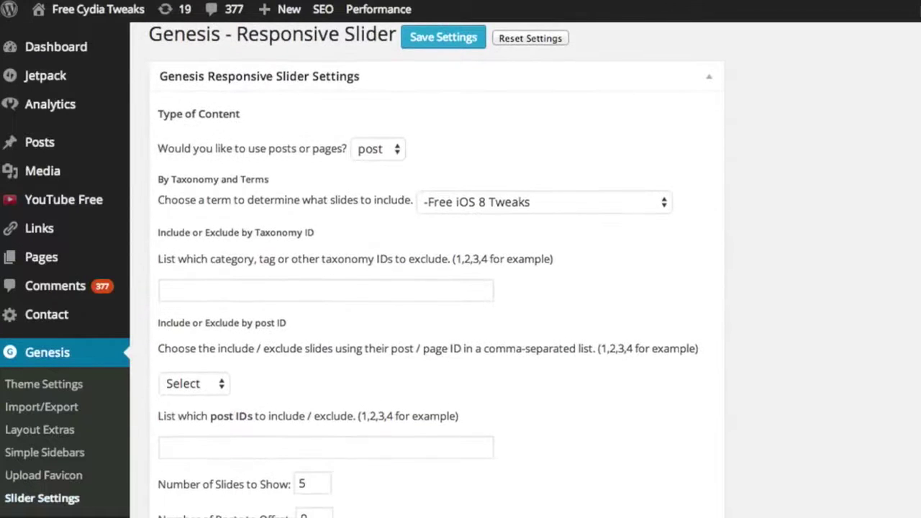
{"action": "scroll", "coordinate": [435, 271], "scroll_direction": "up", "scroll_amount": 2}
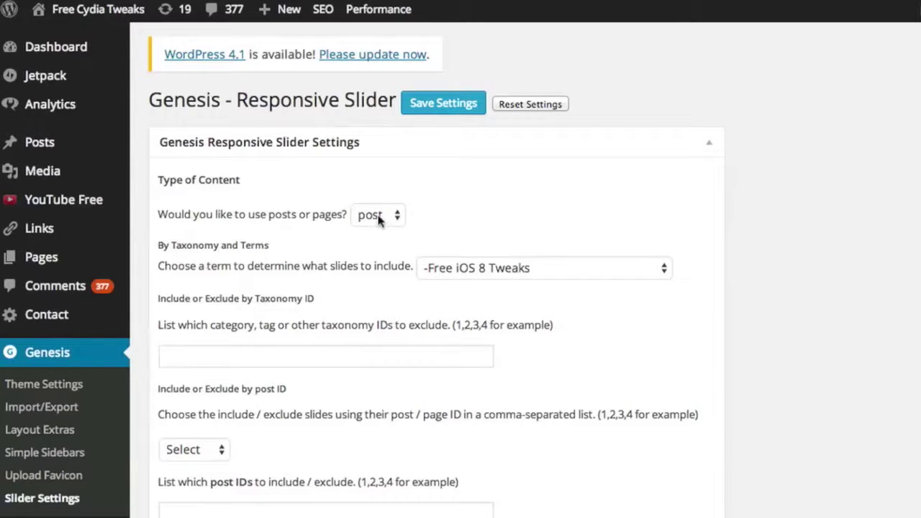
{"action": "left_click", "coordinate": [657, 271]}
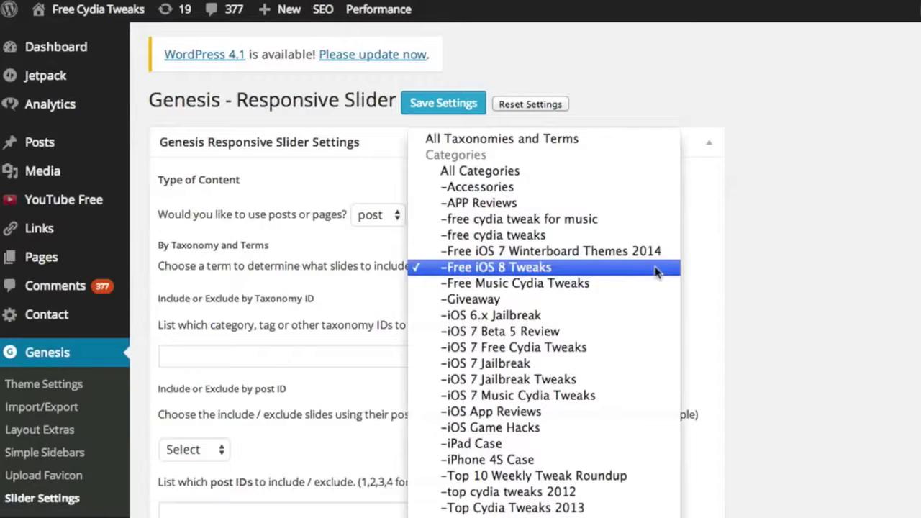
{"action": "left_click", "coordinate": [657, 271]}
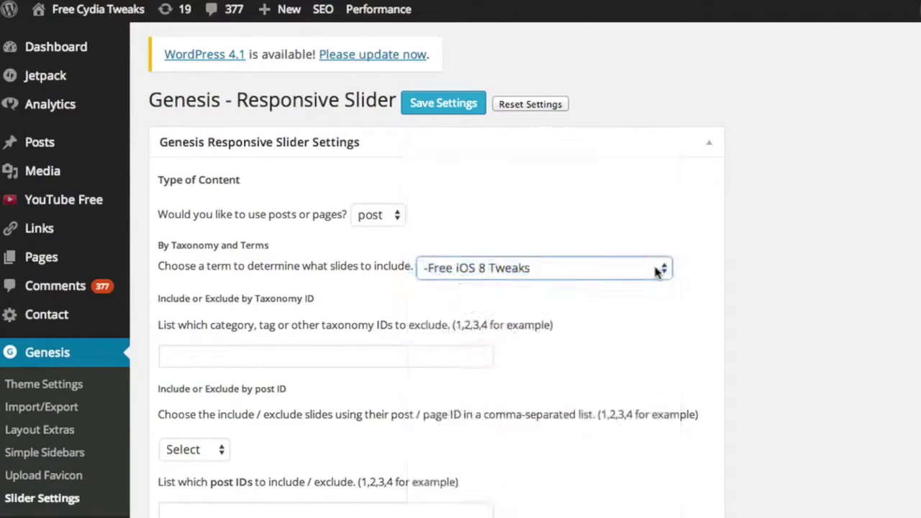
{"action": "left_click", "coordinate": [390, 213]}
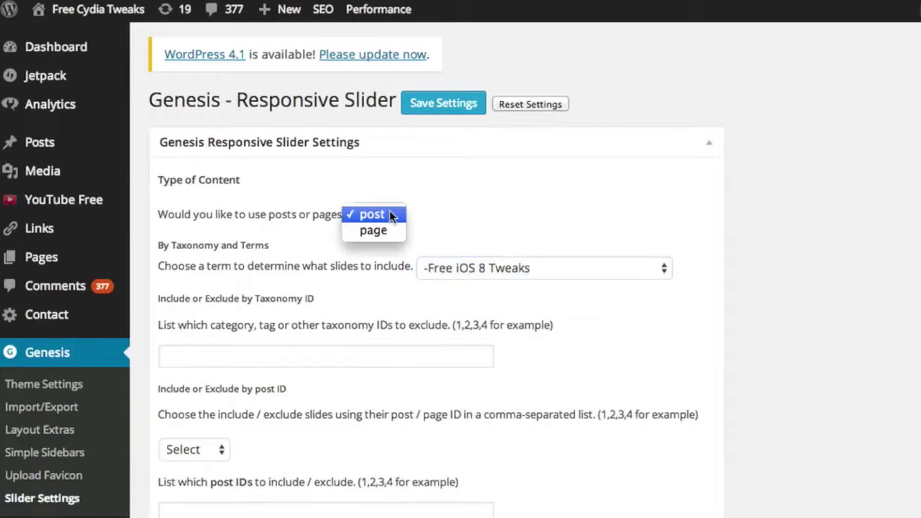
{"action": "left_click", "coordinate": [389, 214]}
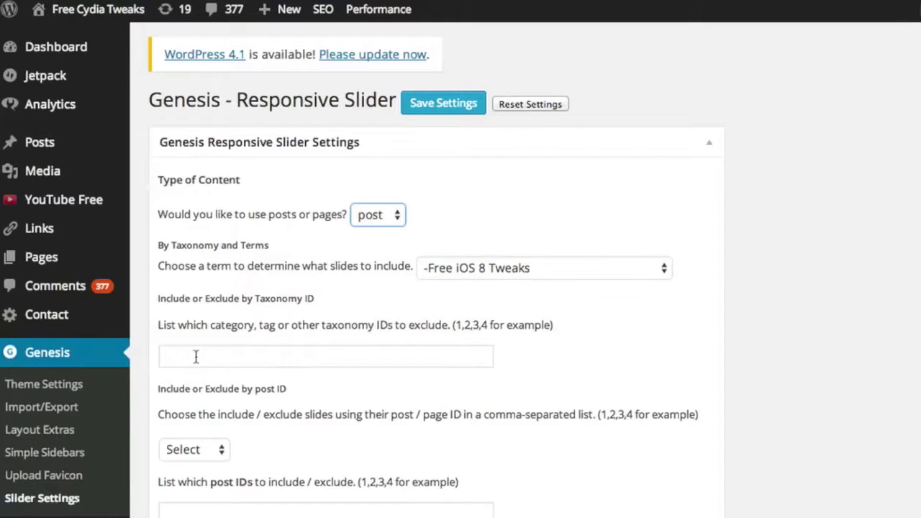
{"action": "scroll", "coordinate": [195, 357], "scroll_direction": "down", "scroll_amount": 5}
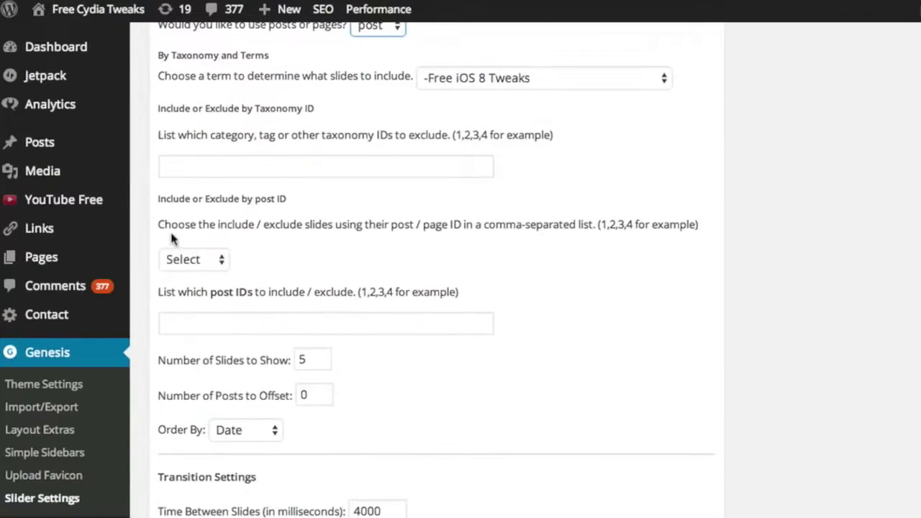
{"action": "scroll", "coordinate": [252, 401], "scroll_direction": "down", "scroll_amount": 8}
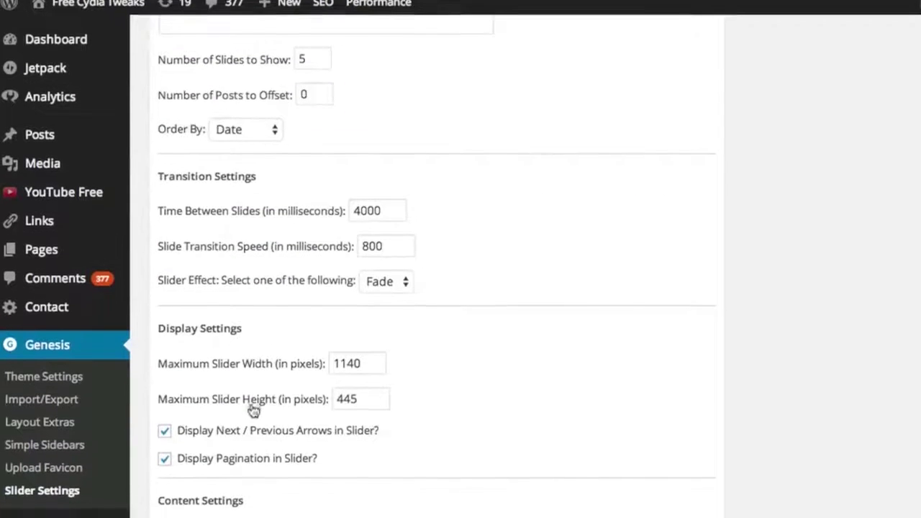
{"action": "scroll", "coordinate": [42, 493], "scroll_direction": "up", "scroll_amount": 1}
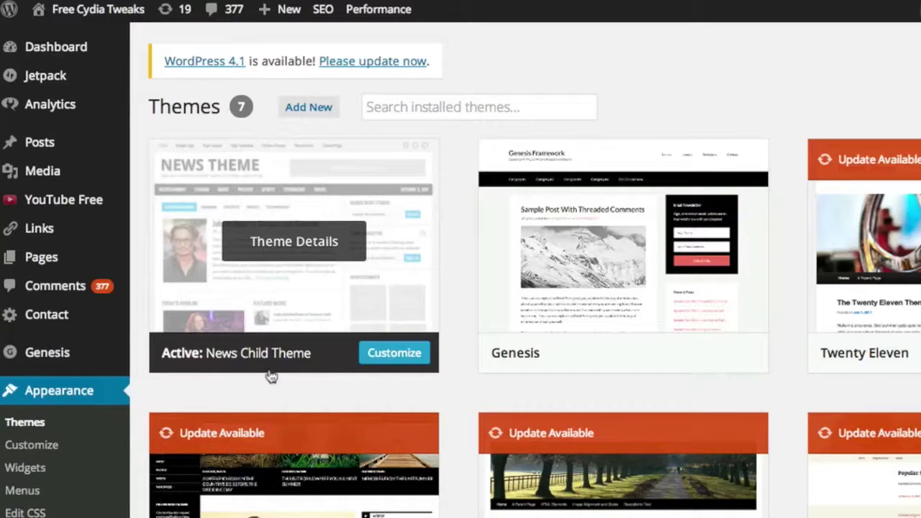
{"action": "mouse_move", "coordinate": [607, 329]}
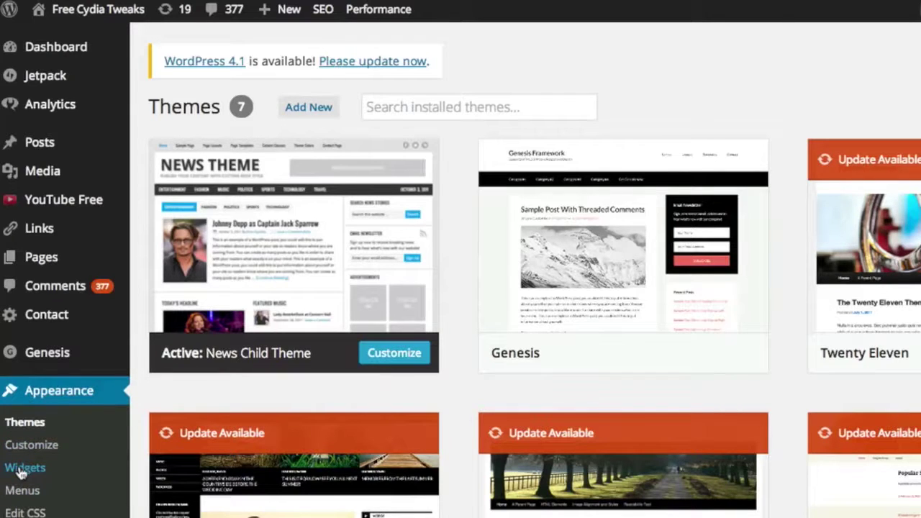
- Open Appearance > Widgets and expand Primary Sidebar to see its Text, Feedburner and Facebook widgets
{"action": "left_click", "coordinate": [22, 469]}
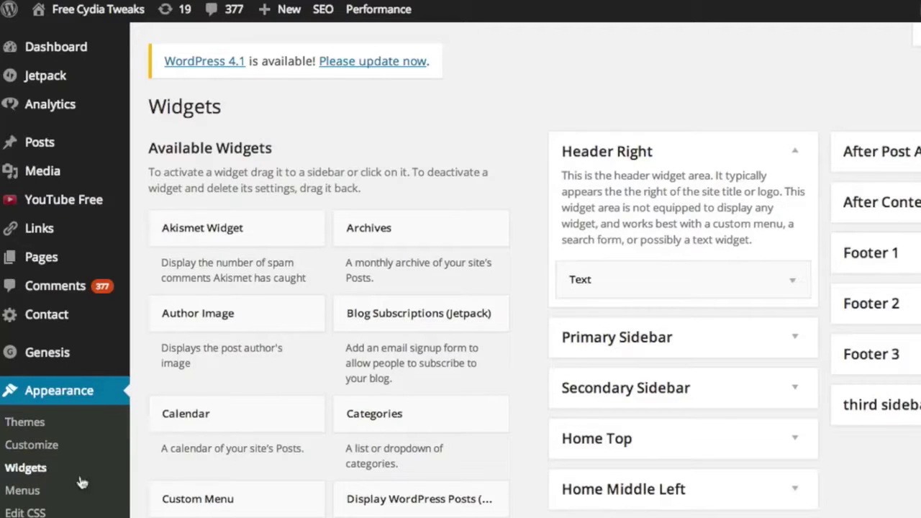
{"action": "scroll", "coordinate": [679, 376], "scroll_direction": "down", "scroll_amount": 2}
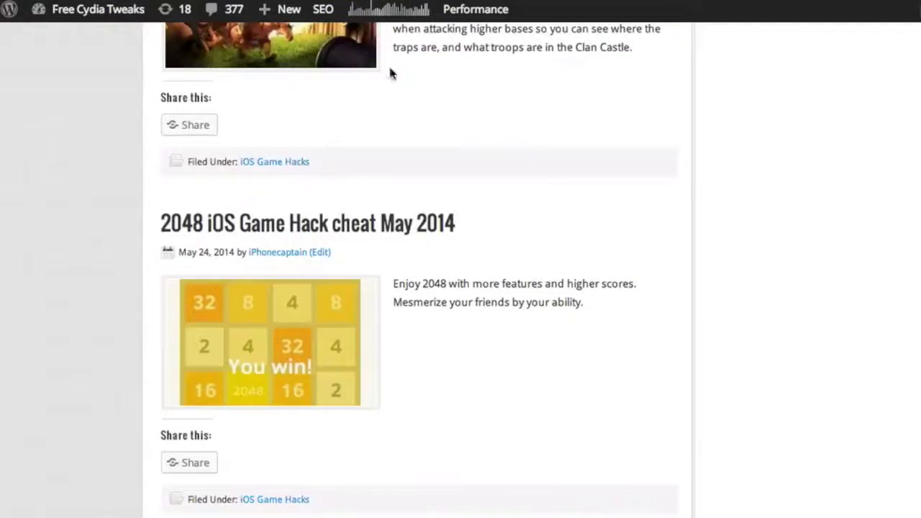
{"action": "scroll", "coordinate": [390, 72], "scroll_direction": "up", "scroll_amount": 15}
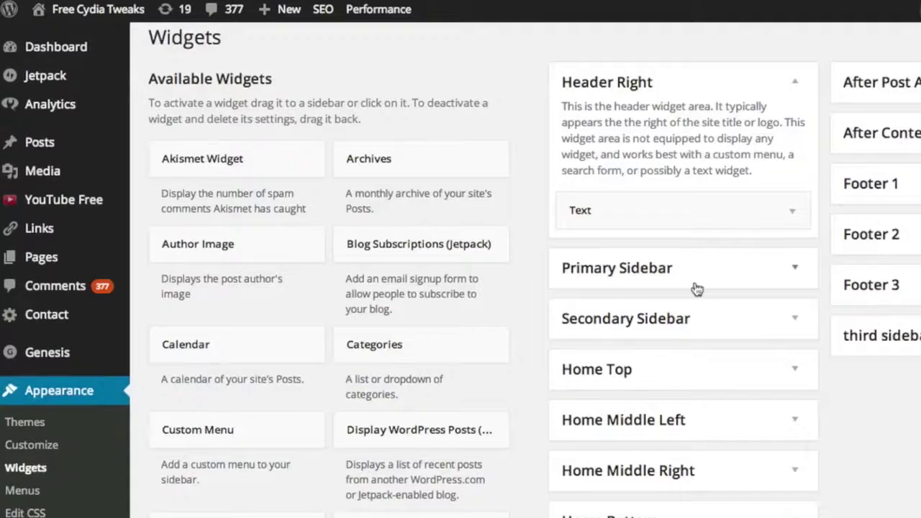
{"action": "left_click", "coordinate": [792, 269]}
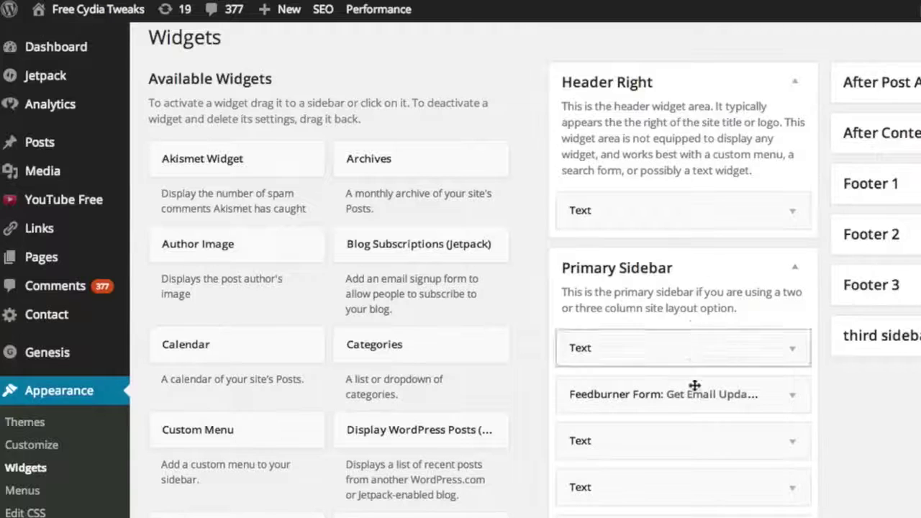
{"action": "scroll", "coordinate": [695, 403], "scroll_direction": "down", "scroll_amount": 4}
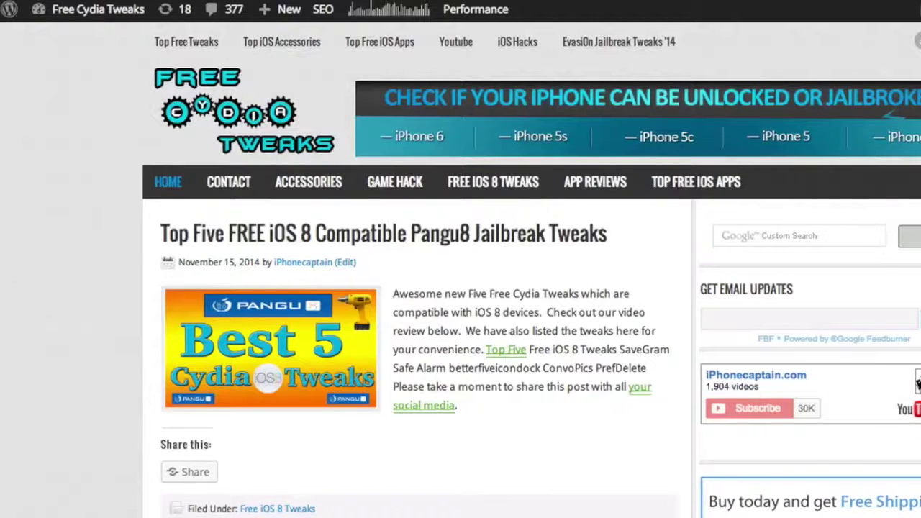
- Drag the 'Text: Learn Yosemite Today!!!' widget up one slot in Primary Sidebar
{"action": "scroll", "coordinate": [461, 288], "scroll_direction": "down", "scroll_amount": 10}
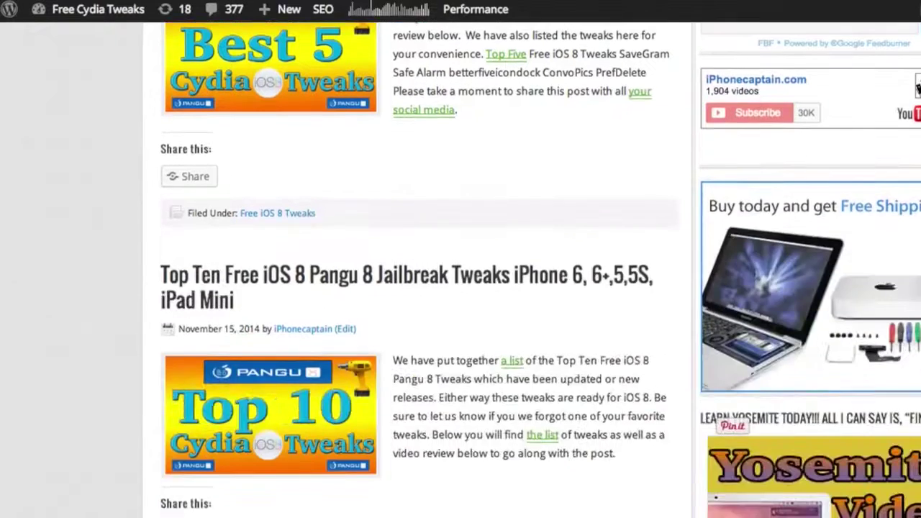
{"action": "scroll", "coordinate": [460, 288], "scroll_direction": "down", "scroll_amount": 10}
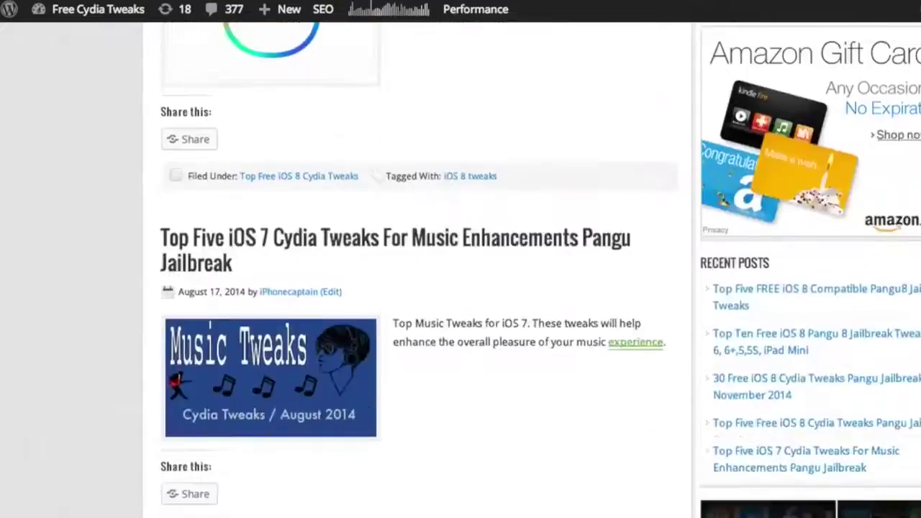
{"action": "scroll", "coordinate": [461, 288], "scroll_direction": "up", "scroll_amount": 12}
{"action": "scroll", "coordinate": [918, 383], "scroll_direction": "up", "scroll_amount": 6}
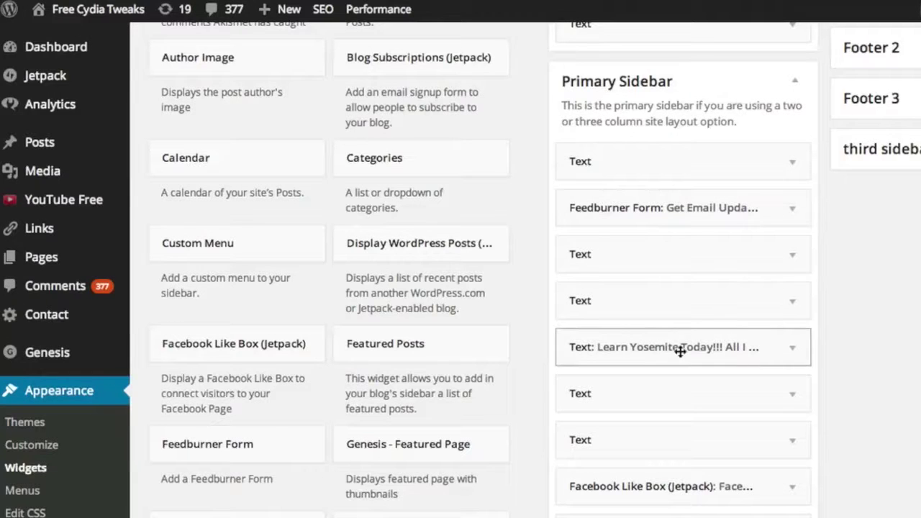
{"action": "left_click_drag", "start_coordinate": [680, 351], "coordinate": [675, 298]}
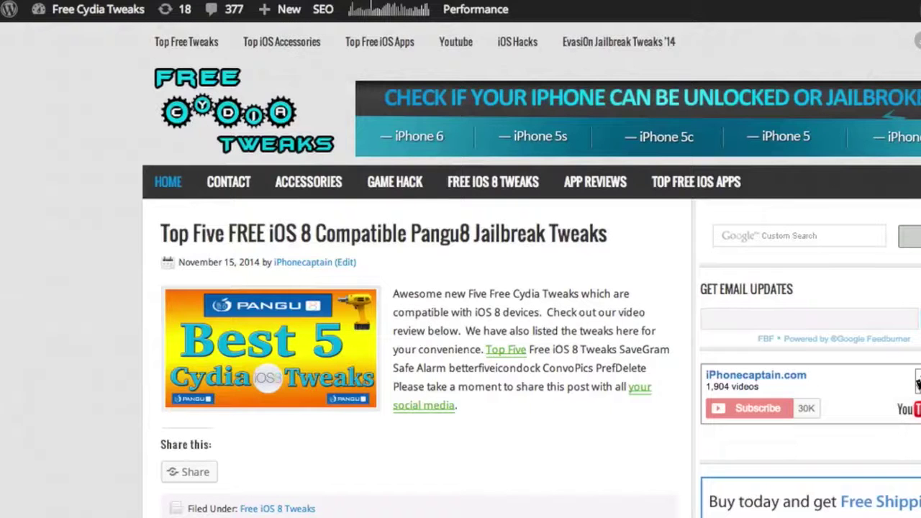
- Reload the live site tab to check the new widget order
{"action": "right_click", "coordinate": [358, 1]}
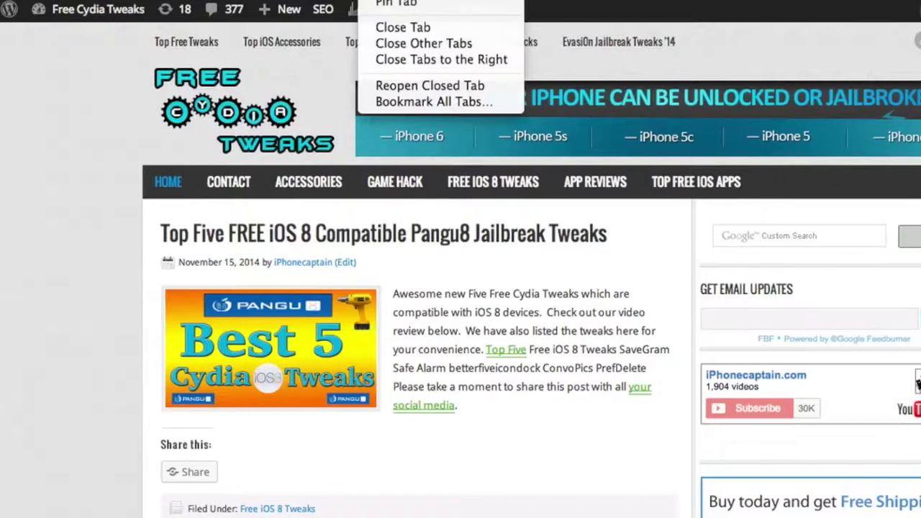
{"action": "key", "text": "Escape"}
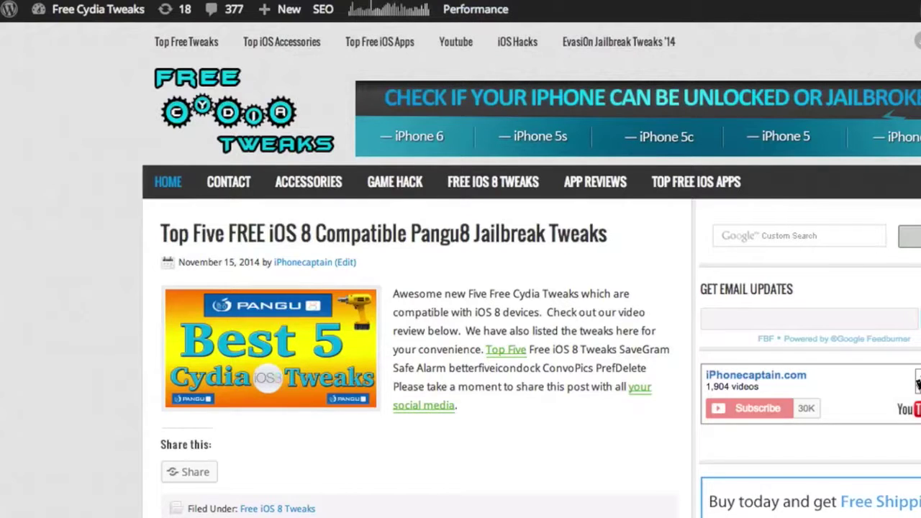
{"action": "key", "text": "super+r"}
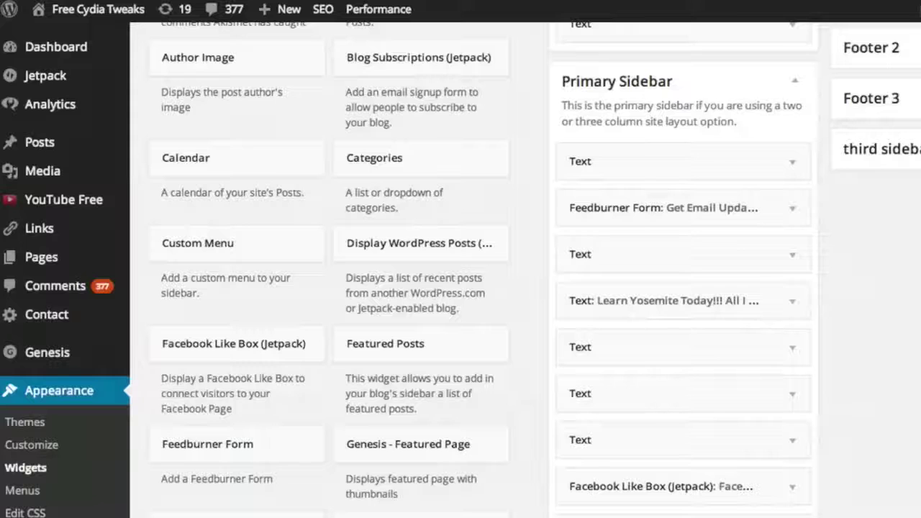
- Scroll through the widget areas and back to the live site's post listing
{"action": "scroll", "coordinate": [496, 355], "scroll_direction": "down", "scroll_amount": 6}
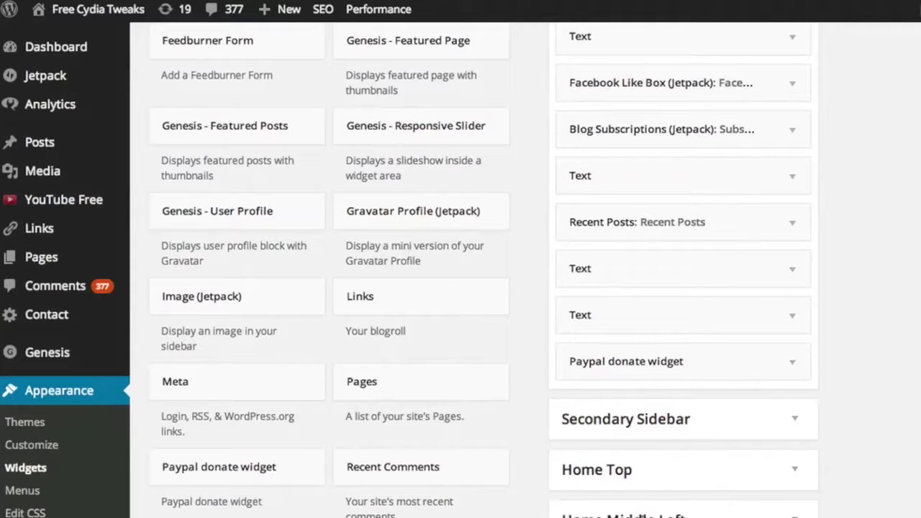
{"action": "scroll", "coordinate": [461, 288], "scroll_direction": "up", "scroll_amount": 6}
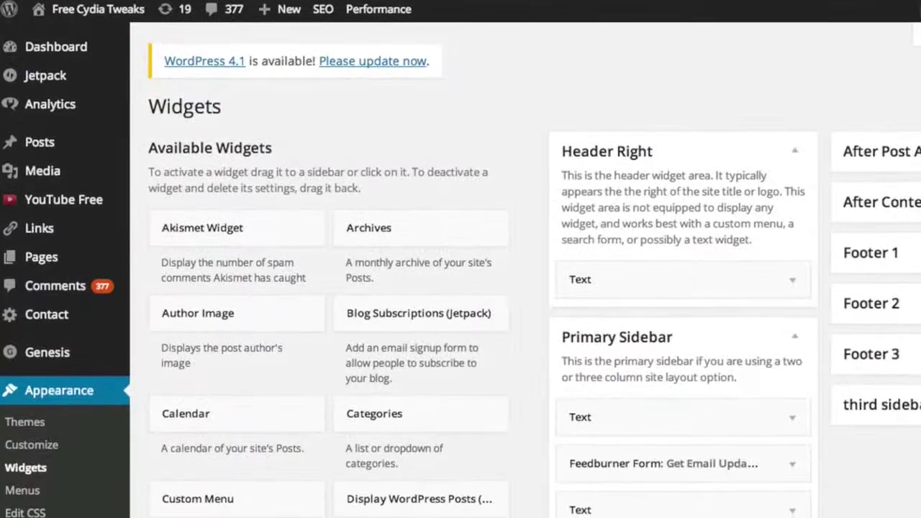
{"action": "scroll", "coordinate": [534, 270], "scroll_direction": "down", "scroll_amount": 1}
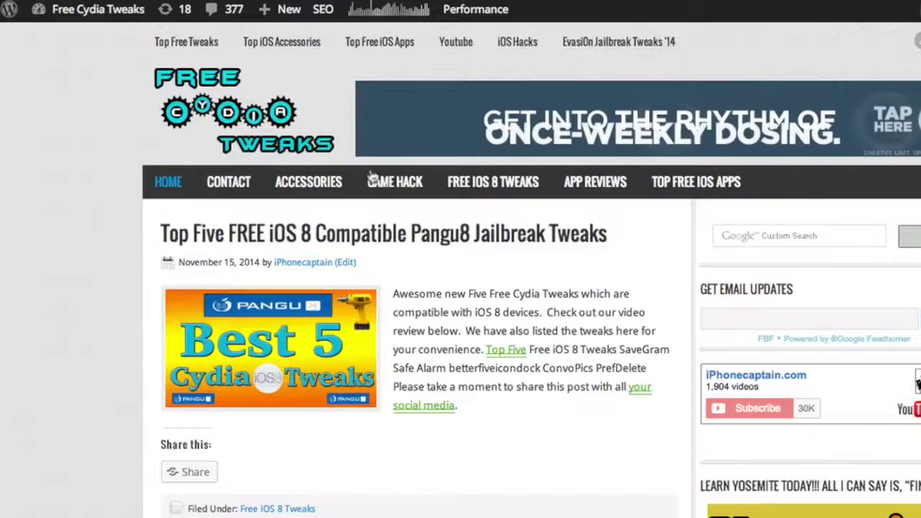
{"action": "scroll", "coordinate": [384, 271], "scroll_direction": "down", "scroll_amount": 15}
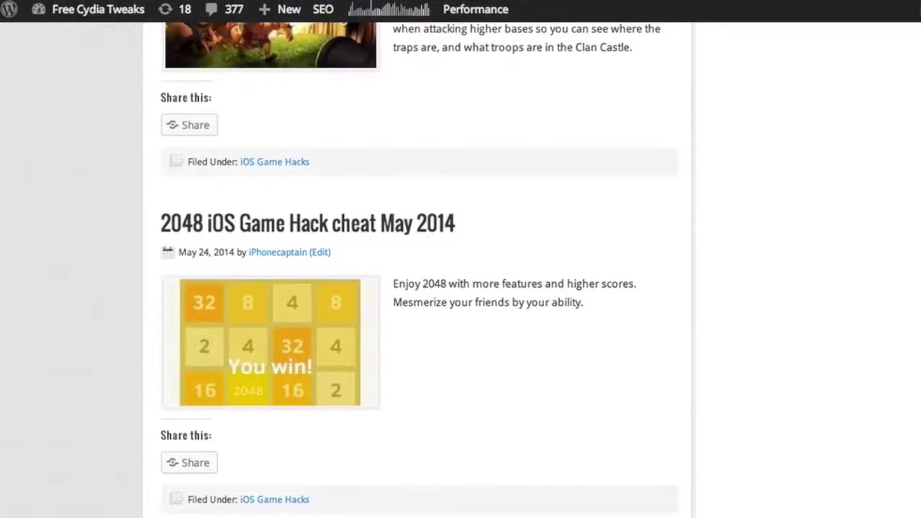
{"action": "scroll", "coordinate": [268, 403], "scroll_direction": "down", "scroll_amount": 5}
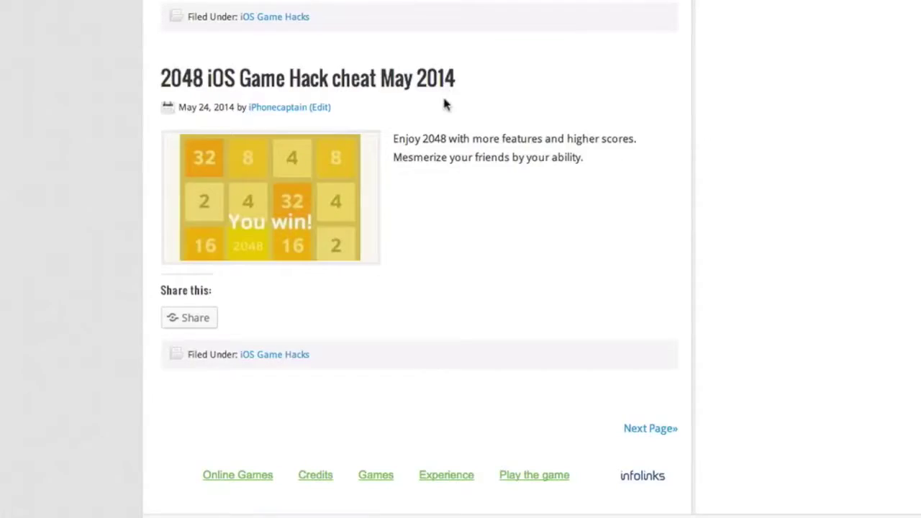
{"action": "scroll", "coordinate": [443, 105], "scroll_direction": "up", "scroll_amount": 15}
{"action": "scroll", "coordinate": [442, 107], "scroll_direction": "down", "scroll_amount": 2}
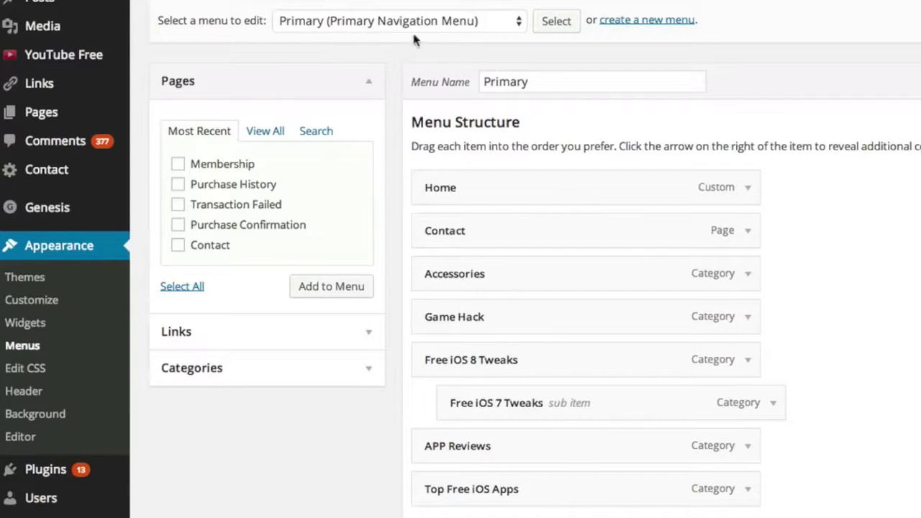
- Keep Primary navigation selected, expand Categories, then go to Appearance > Edit CSS
{"action": "left_click", "coordinate": [354, 27]}
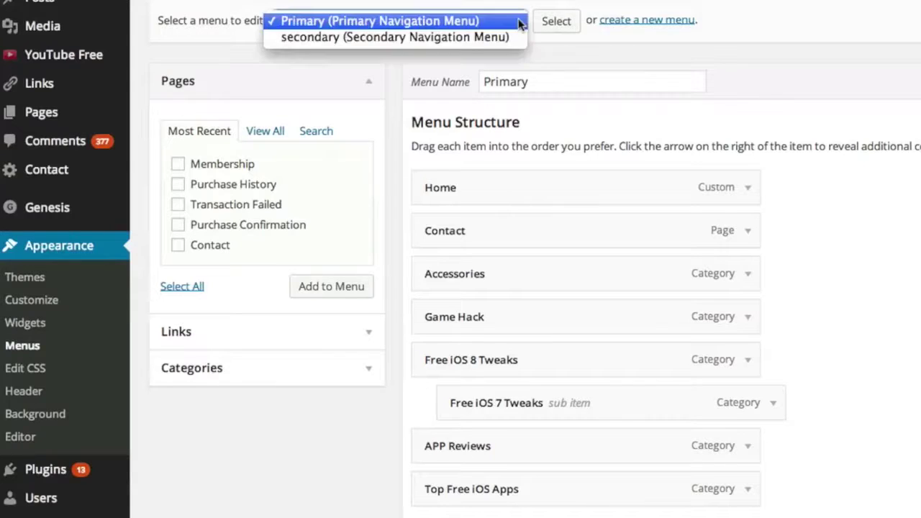
{"action": "left_click", "coordinate": [471, 22]}
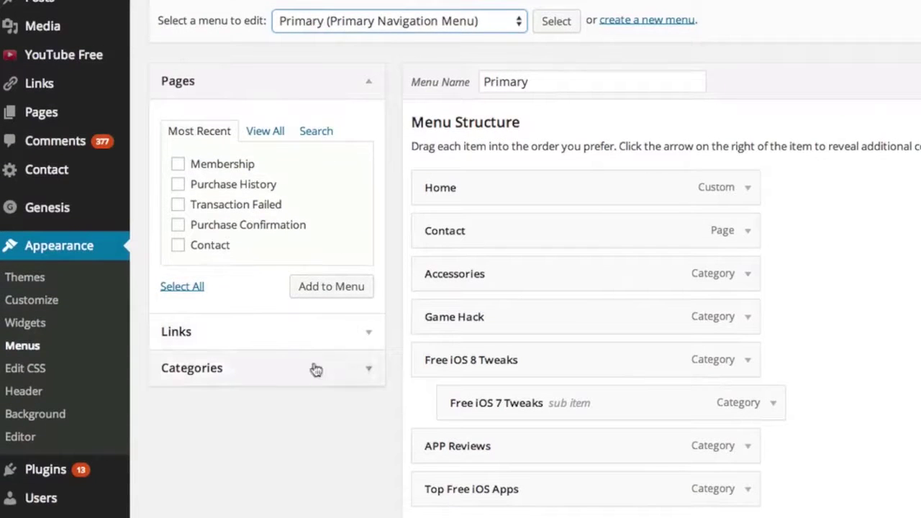
{"action": "left_click", "coordinate": [360, 369]}
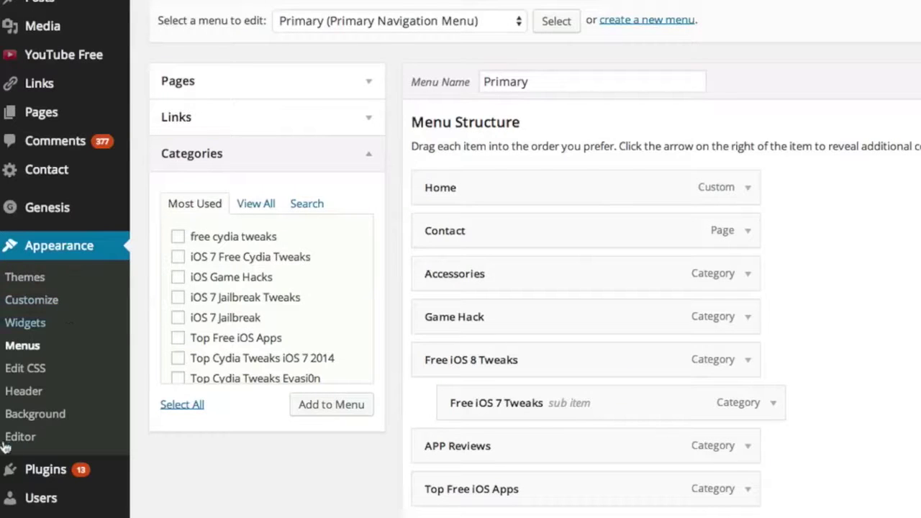
{"action": "left_click", "coordinate": [17, 371]}
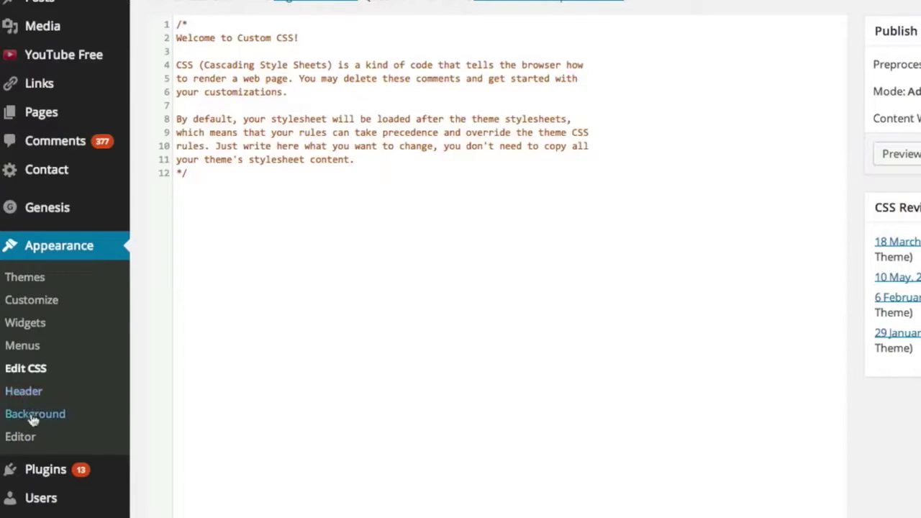
- Open Appearance > Header and view the Uploaded Images section with the Free Cydia Tweaks logo
{"action": "left_click", "coordinate": [23, 398]}
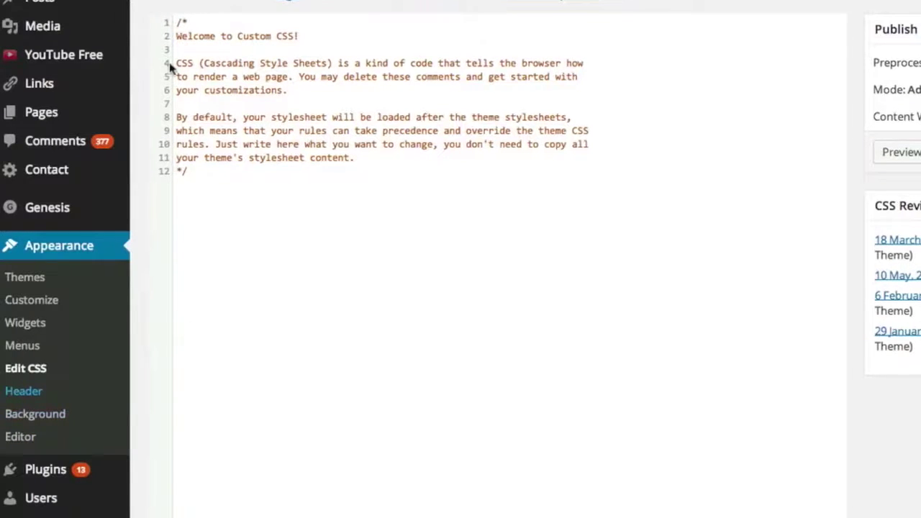
{"action": "scroll", "coordinate": [277, 232], "scroll_direction": "down", "scroll_amount": 2}
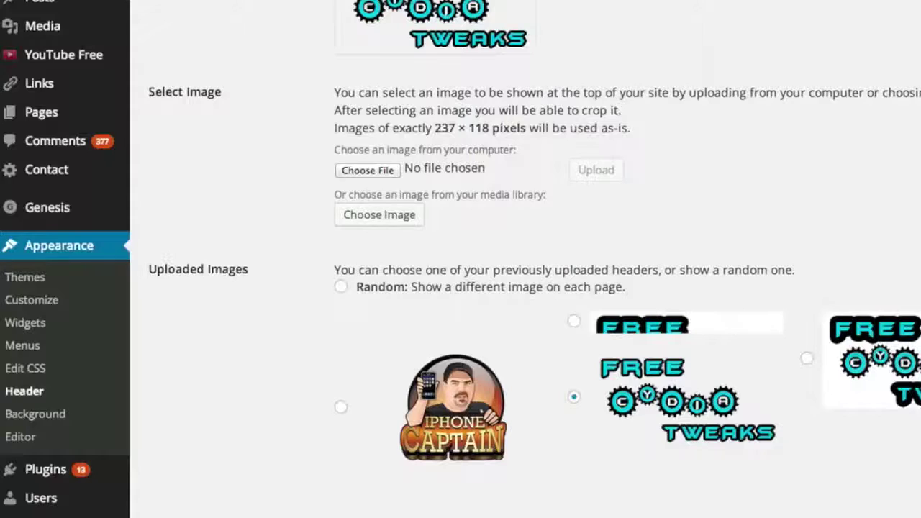
- Preview the Background colour picker, then open the News Child Theme stylesheet in Appearance > Editor
{"action": "left_click", "coordinate": [40, 414]}
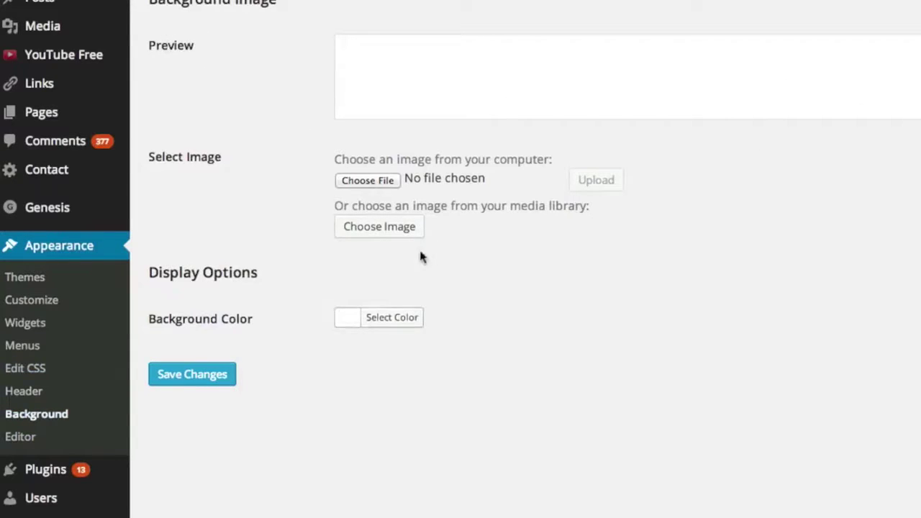
{"action": "left_click", "coordinate": [383, 324]}
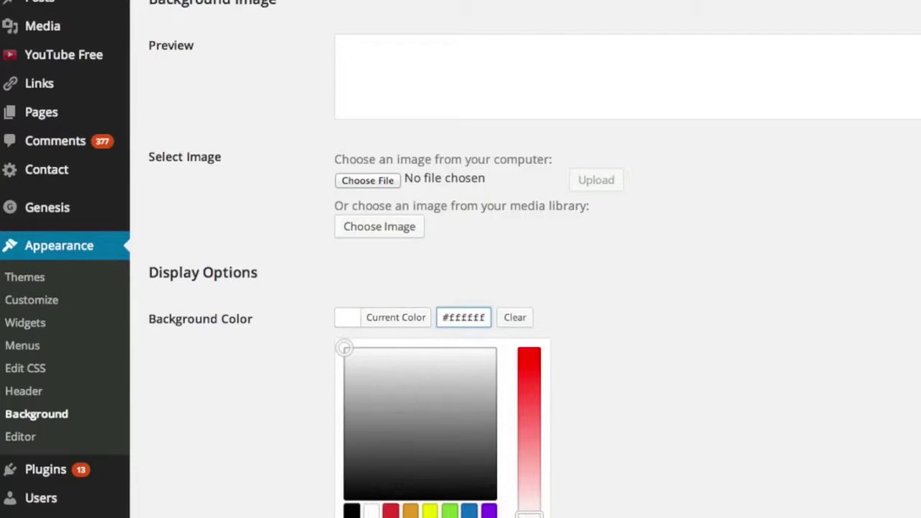
{"action": "left_click", "coordinate": [29, 439]}
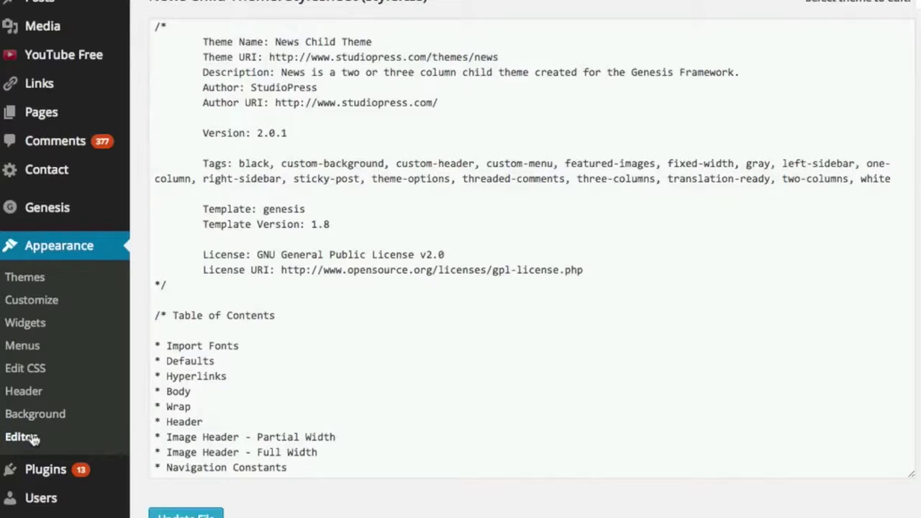
{"action": "mouse_move", "coordinate": [39, 479]}
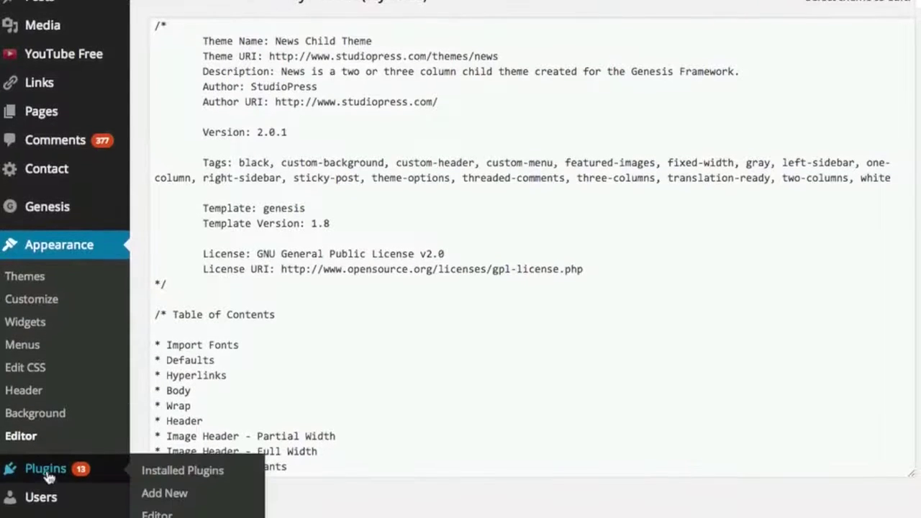